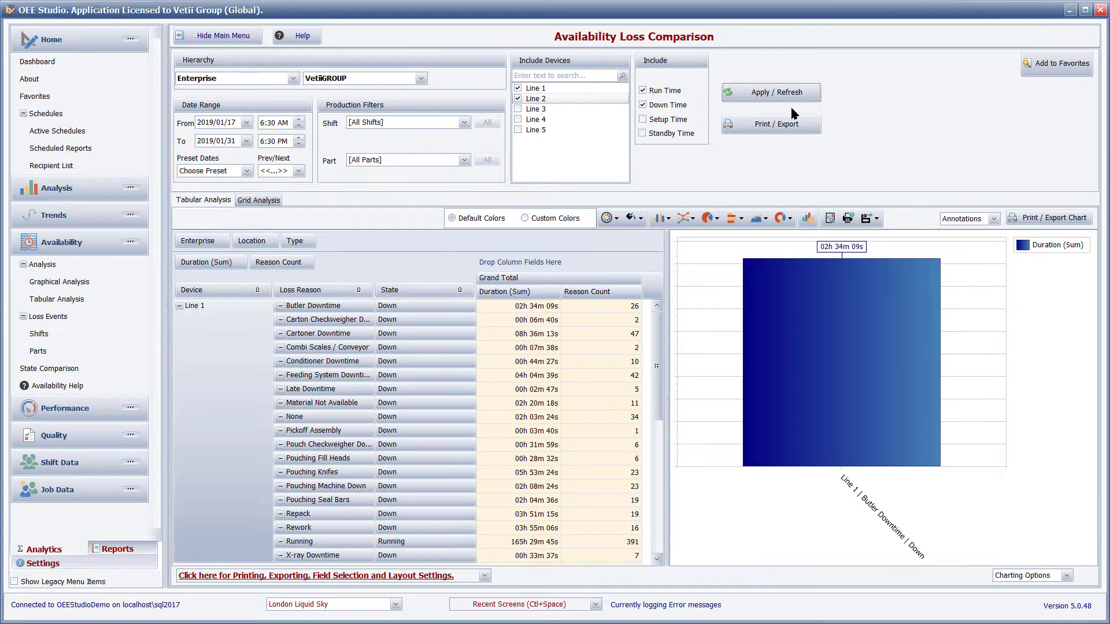
Step: Define a custom Decimal field named RunDuration, summed from actual values in the data area, and proceed to its expression
click(234, 575)
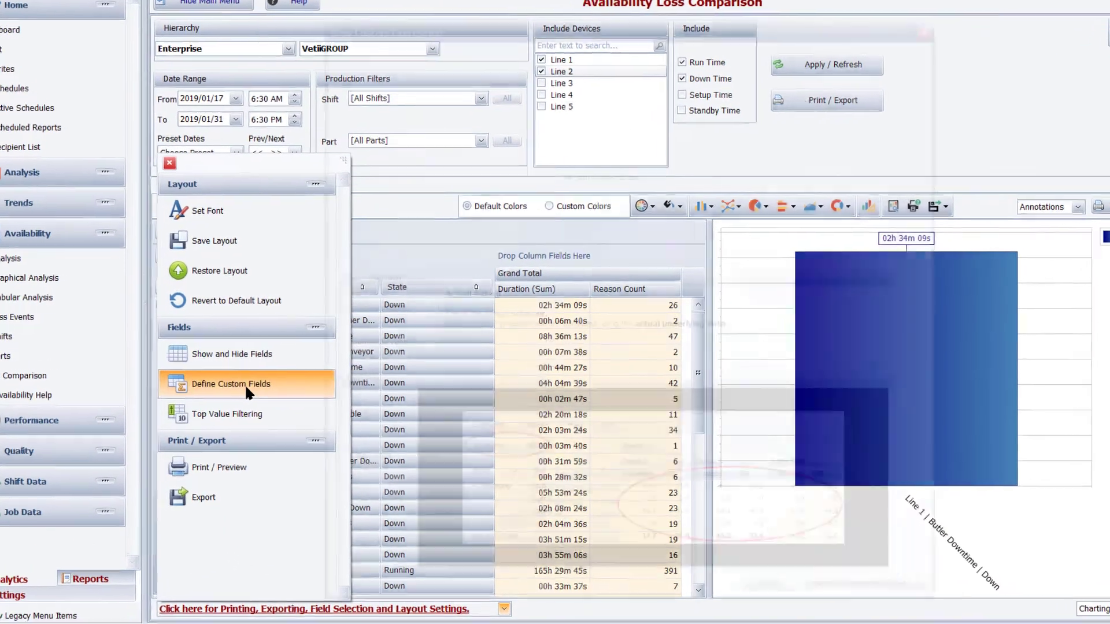
click(254, 376)
text(RunDuration)
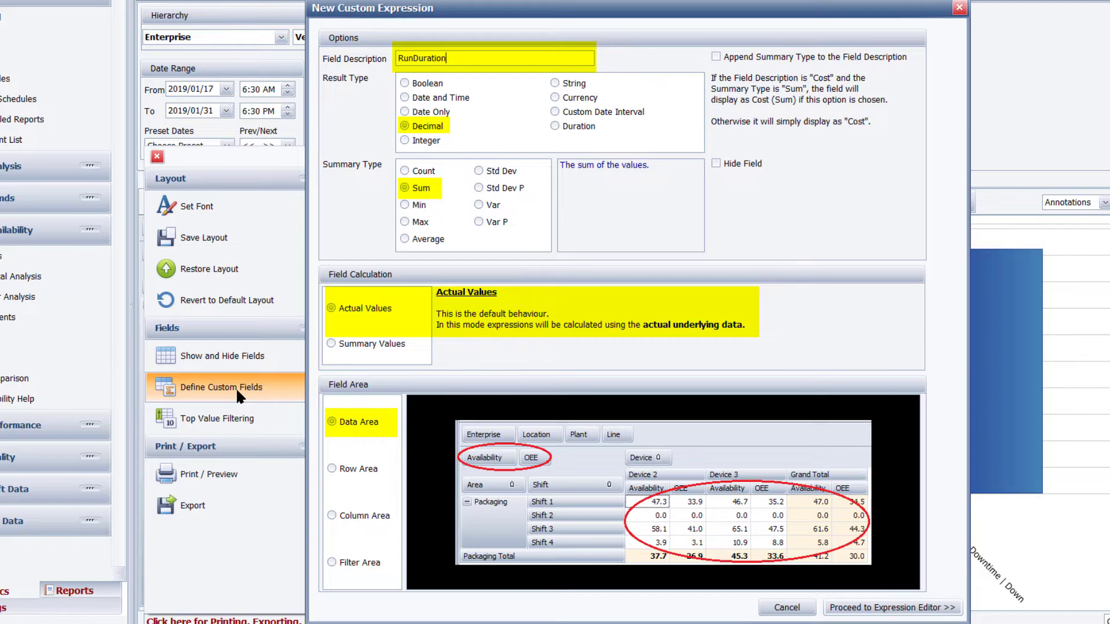
click(884, 608)
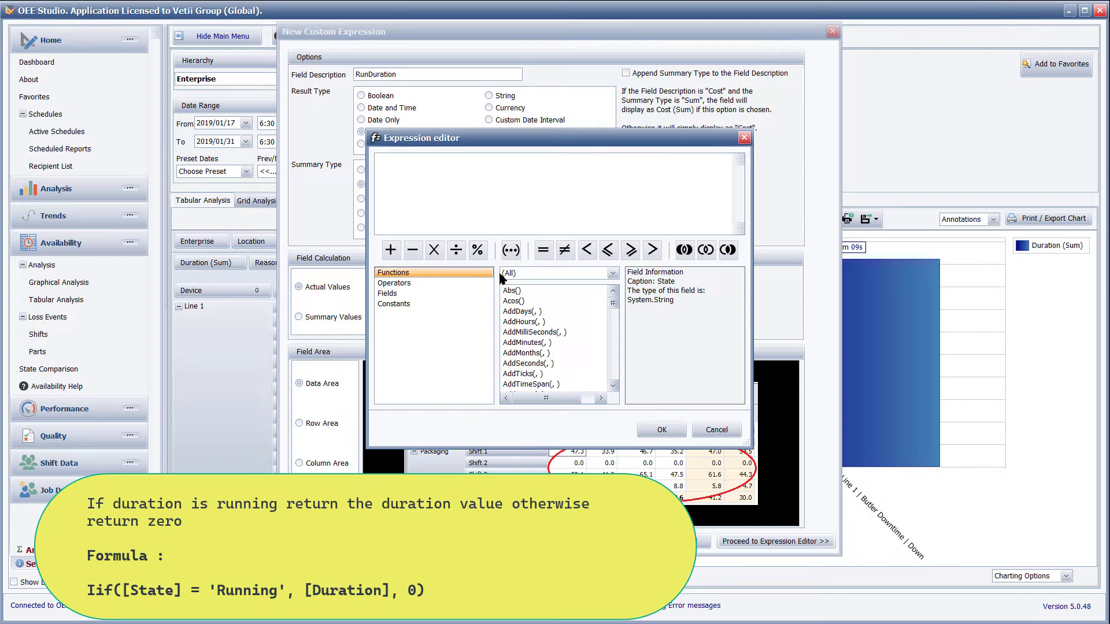
Step: Insert the logical Iif function in the RunDuration expression with the condition [State]='Running'
click(500, 274)
click(514, 305)
double_click(513, 291)
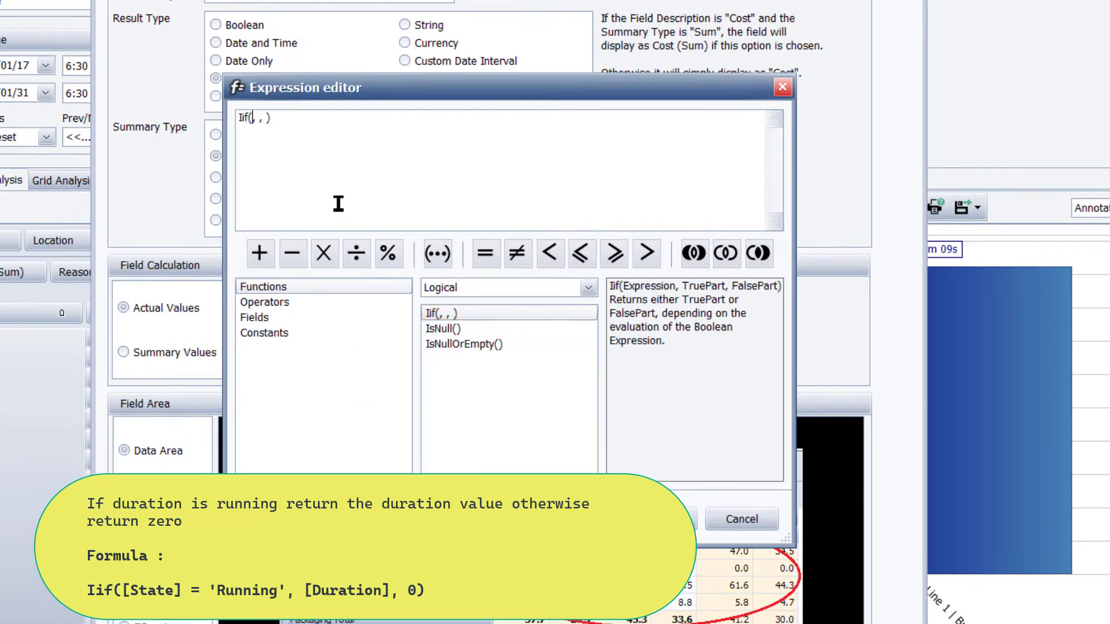
click(284, 316)
scroll(470, 400, down, 1)
double_click(463, 441)
text(='Running')
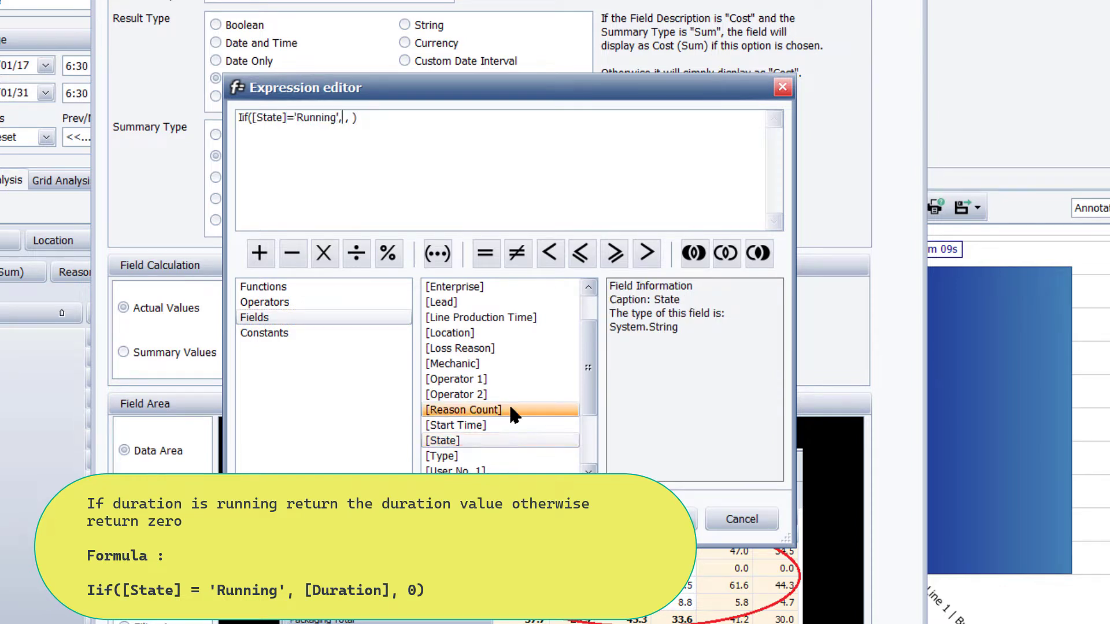
Step: Complete the RunDuration expression with [Duration] as the true part and 0 as the false part, and accept it
scroll(498, 411, up, 1)
double_click(477, 303)
text(0)
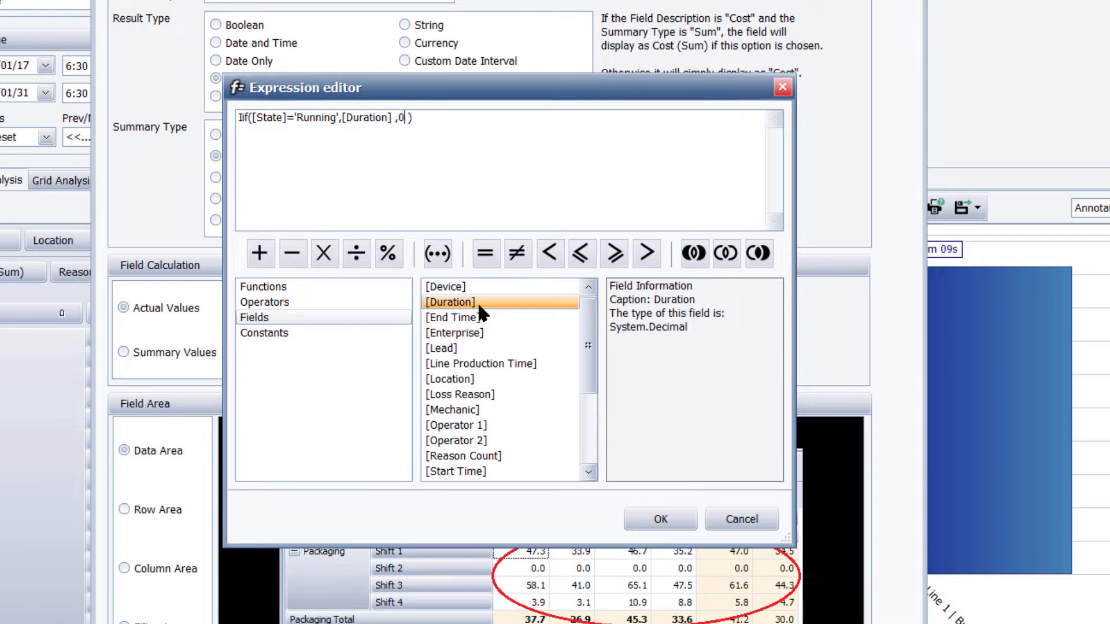
click(661, 519)
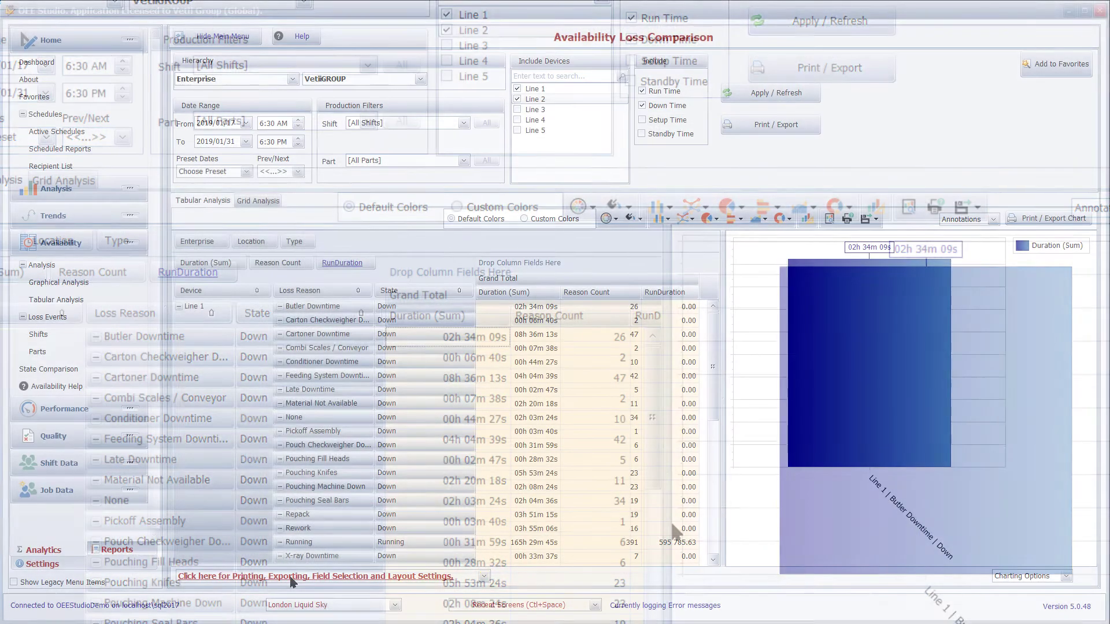
Step: Define a second custom Decimal field named DownCount, summed from actual values in the data area, and proceed to its expression
click(291, 577)
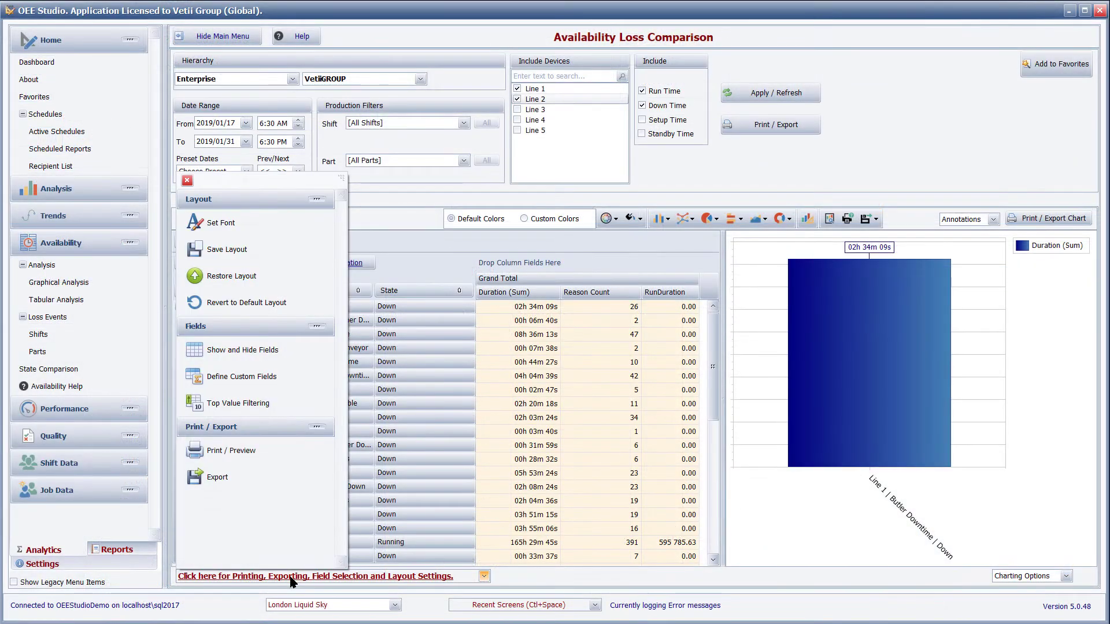
click(289, 386)
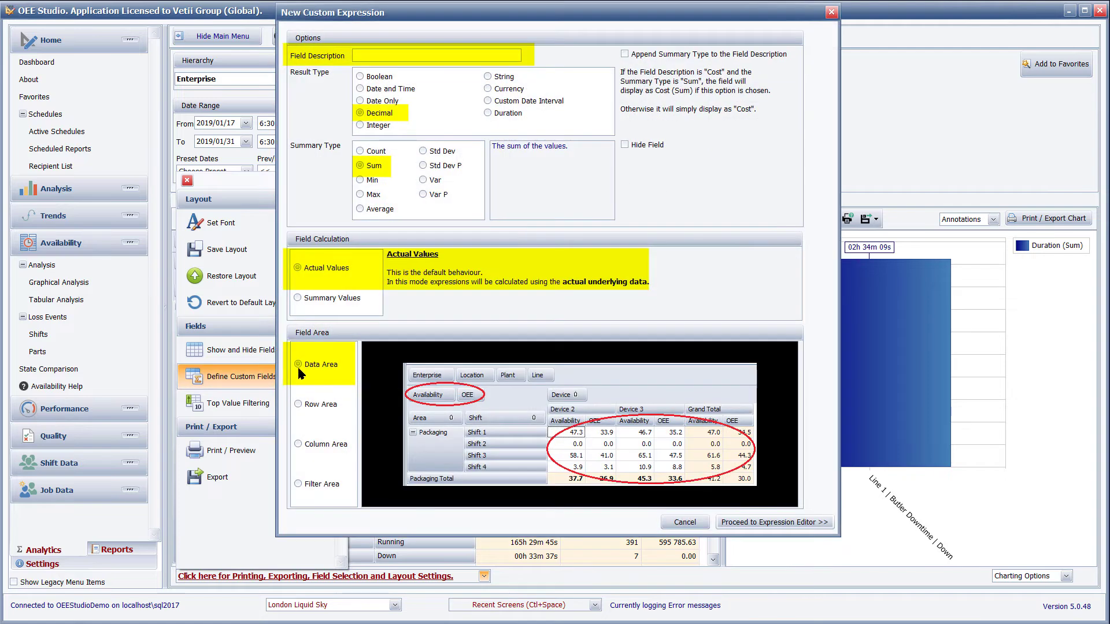
text(DownCount)
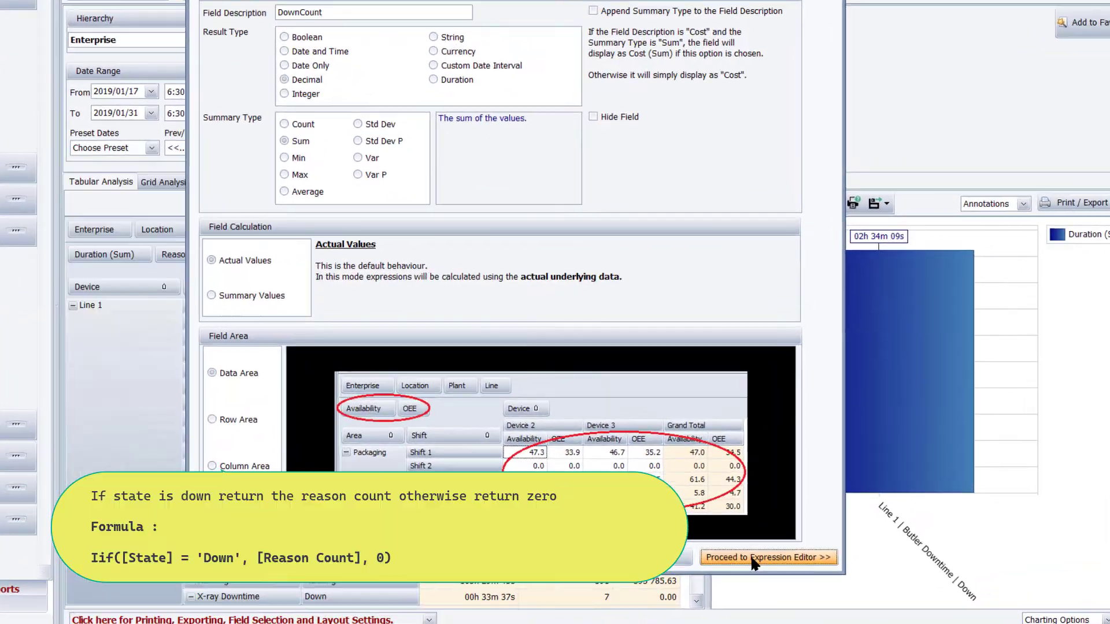
click(752, 558)
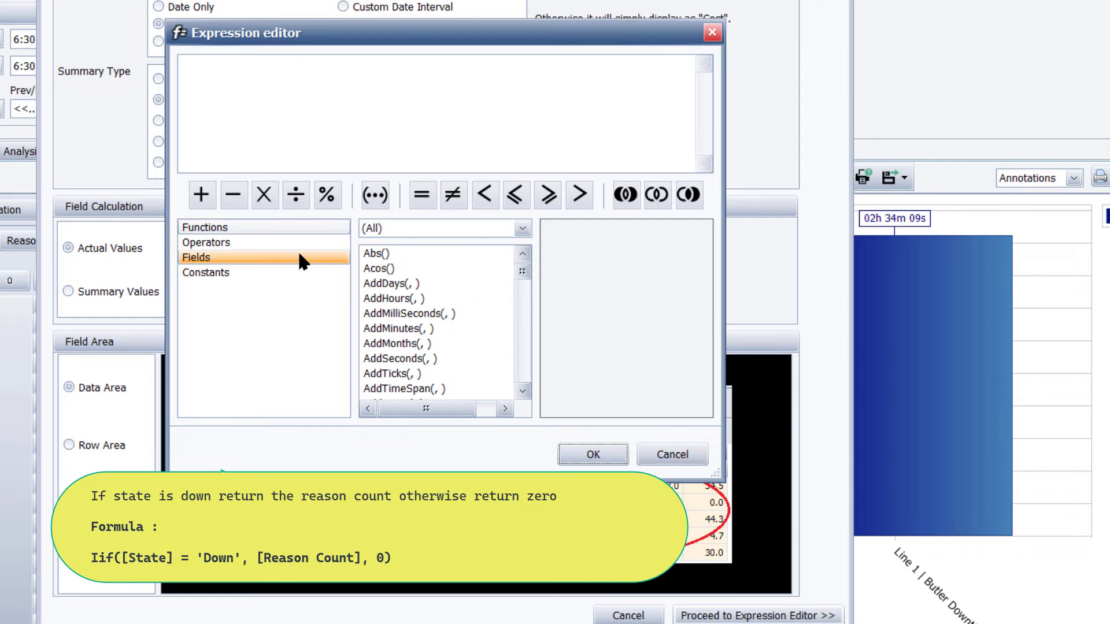
Step: Insert the logical Iif function into the empty DownCount expression
click(389, 227)
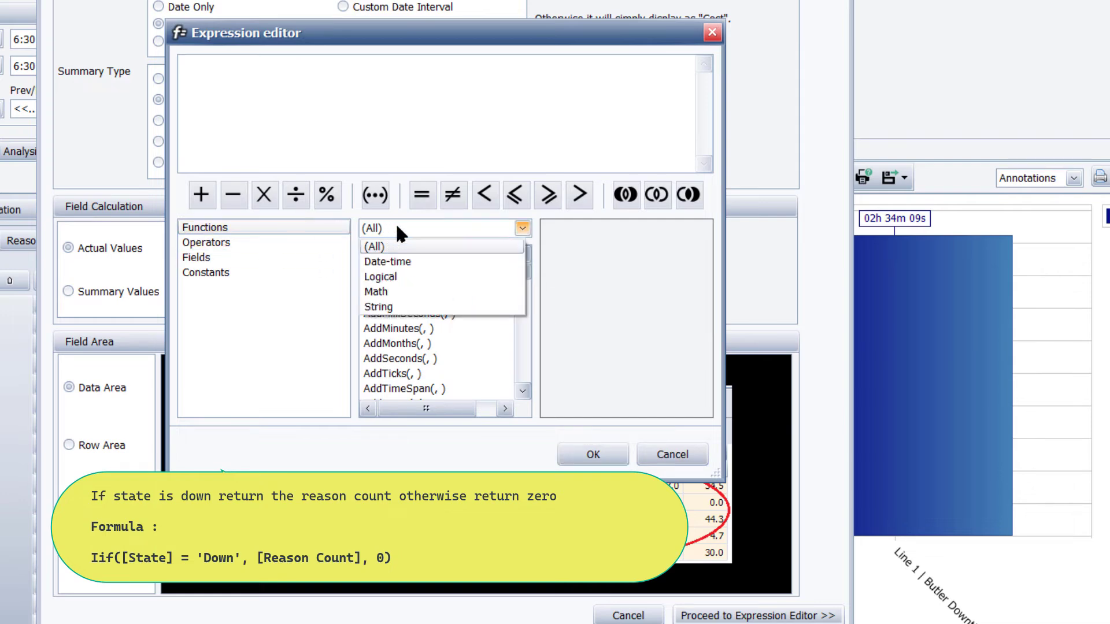
click(380, 276)
click(419, 253)
double_click(417, 254)
Step: Enter [State]='Down' as the condition of the Iif function in the DownCount expression
click(259, 255)
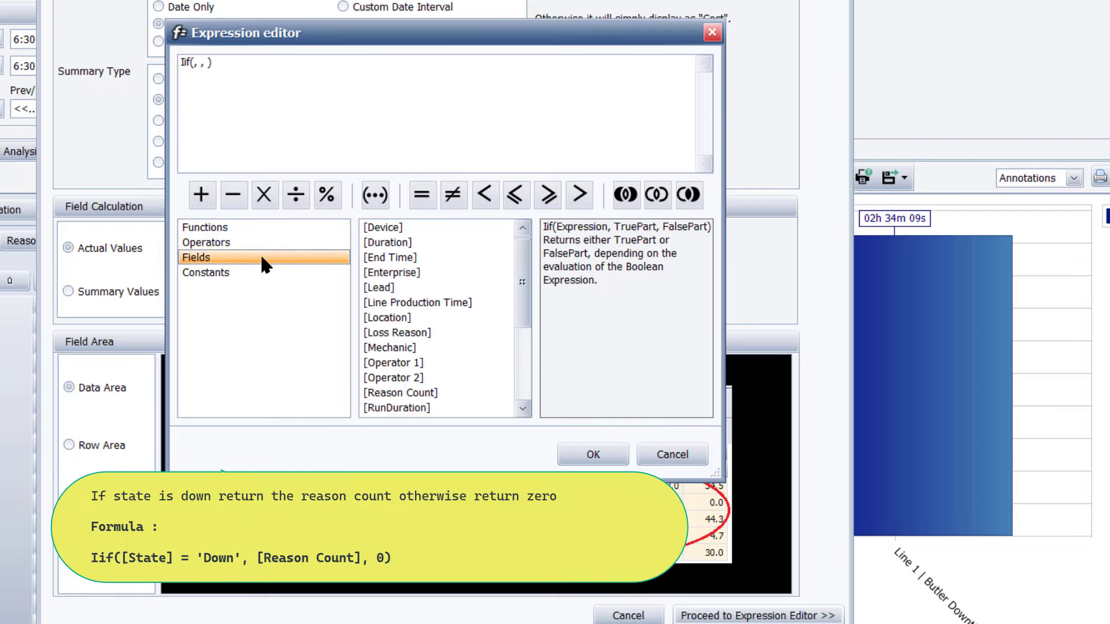
scroll(413, 328, down, 2)
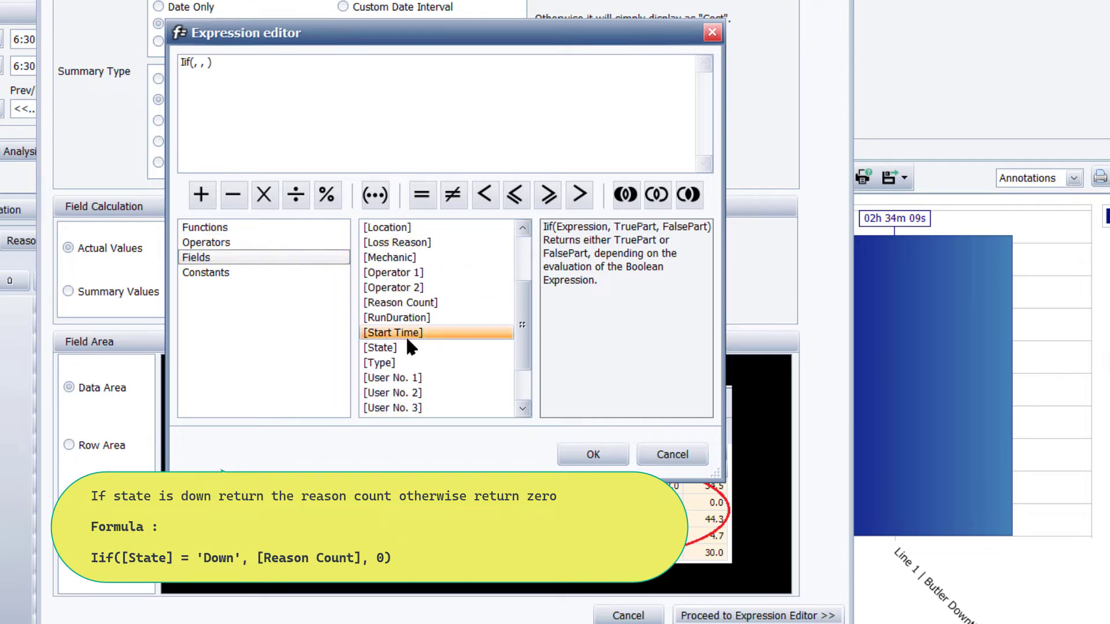
double_click(405, 349)
text(='Down')
key(Right)
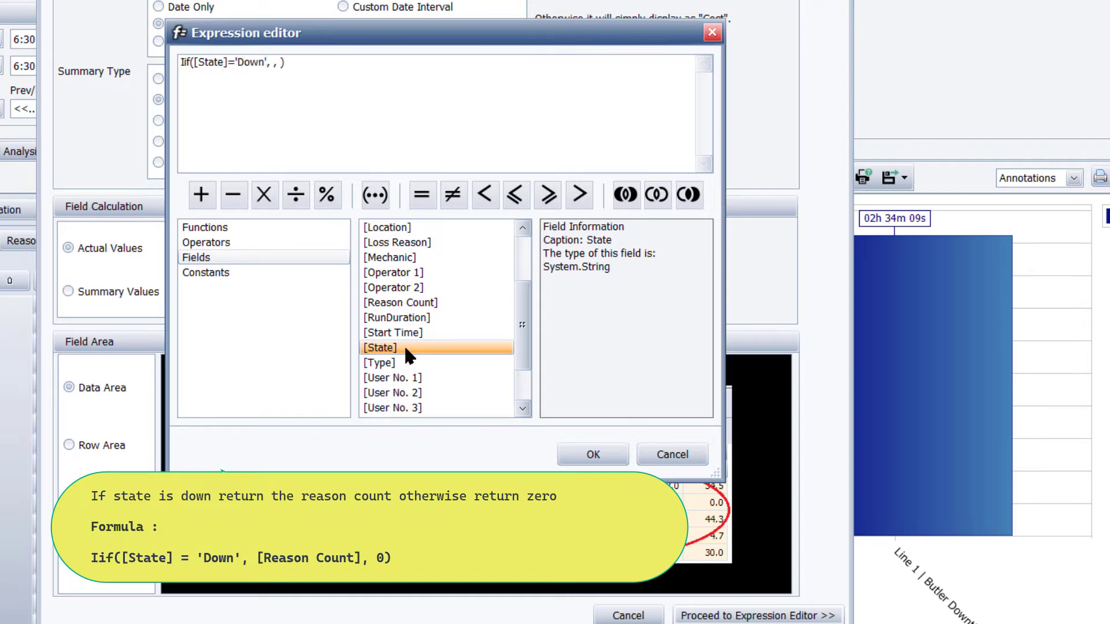
Step: Complete the DownCount expression with [Reason Count] as the true part and 0 as the false part, and accept it
double_click(405, 306)
key(Right)
text(0)
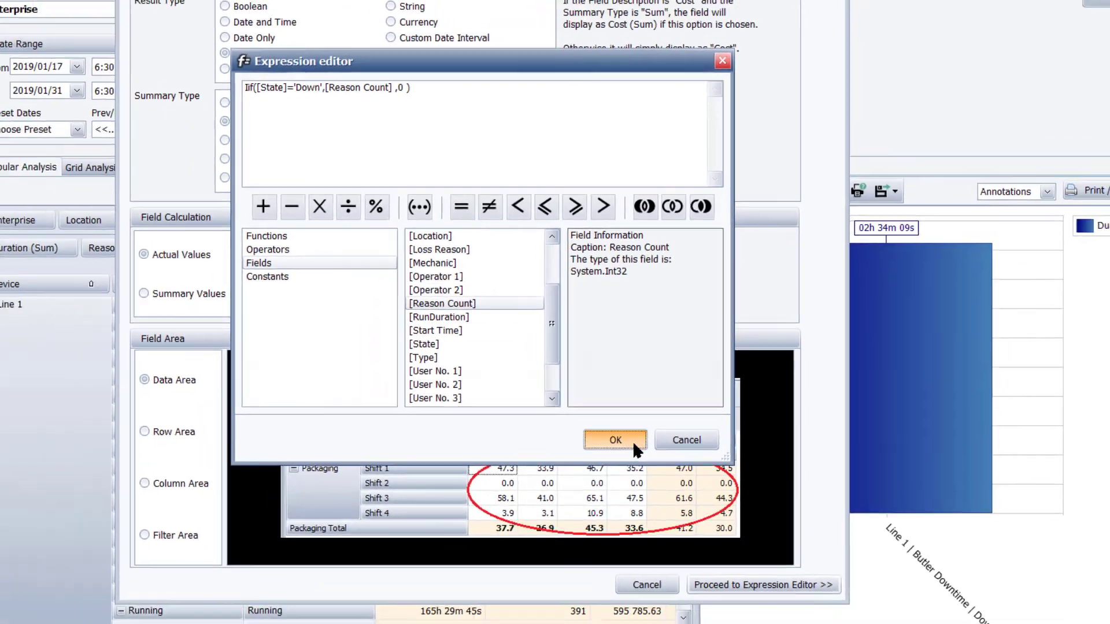
click(593, 454)
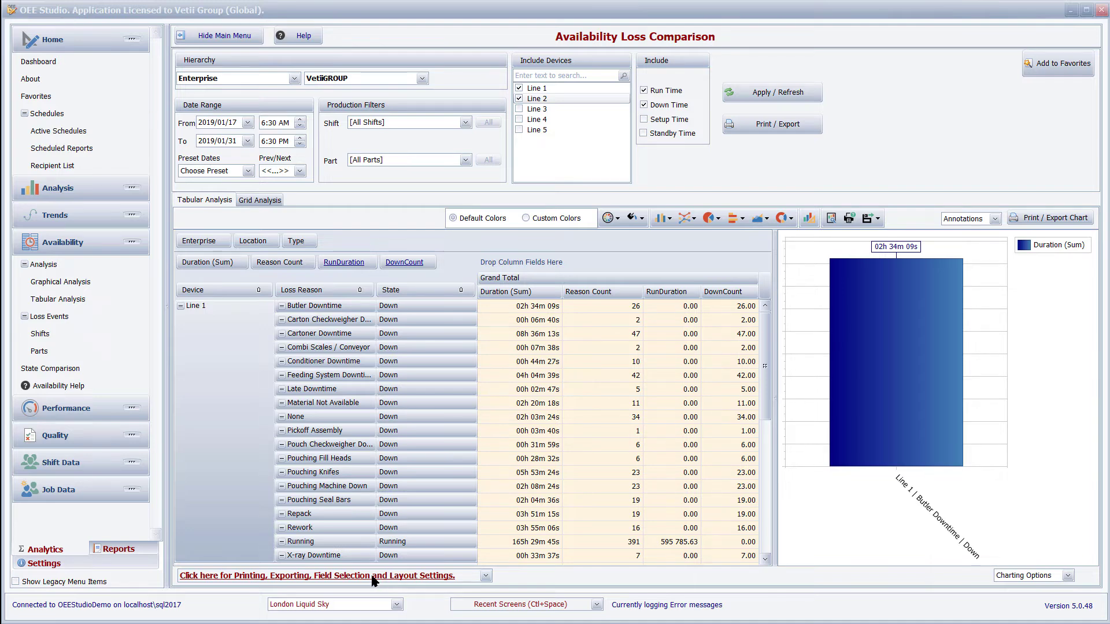
Step: Define a custom field named MTBF with result type Duration, calculated from Summary Values, and proceed to its expression
click(376, 576)
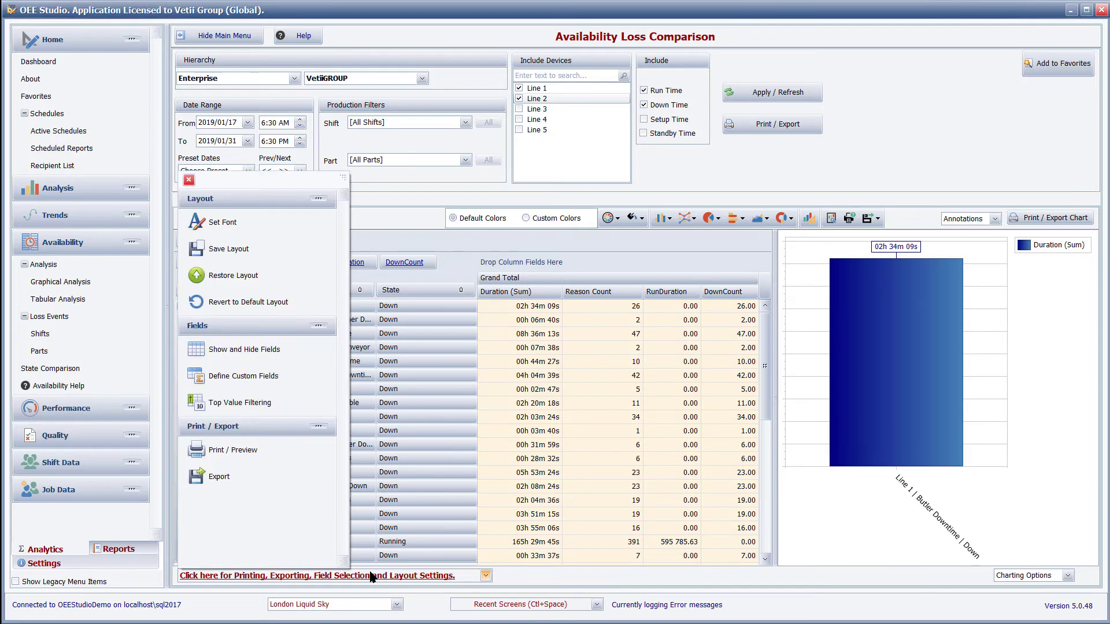
click(268, 377)
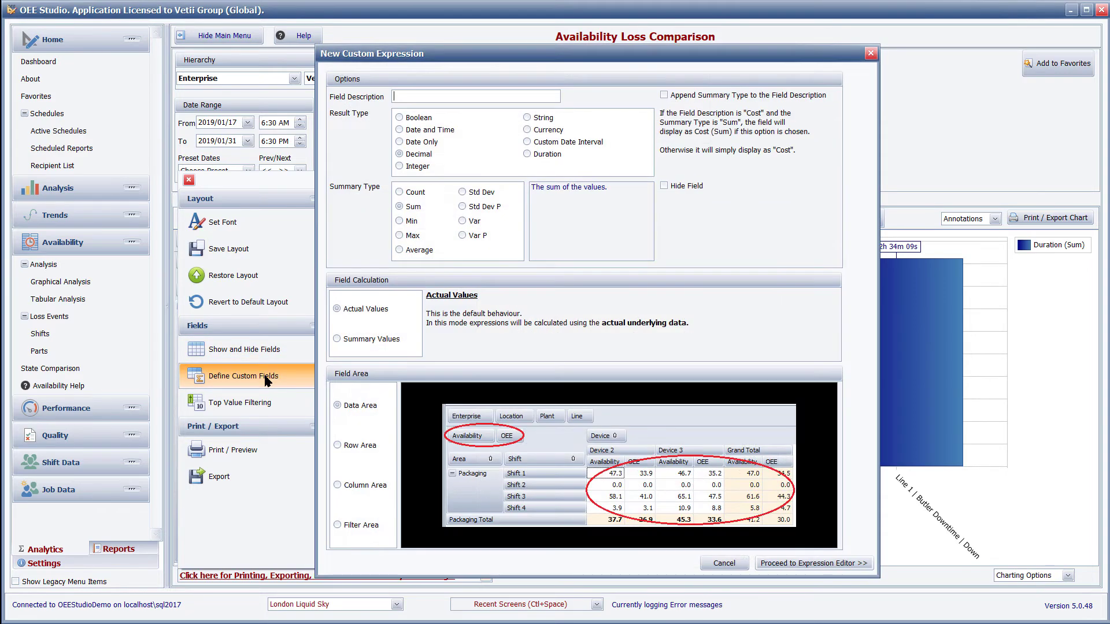
text(MT)
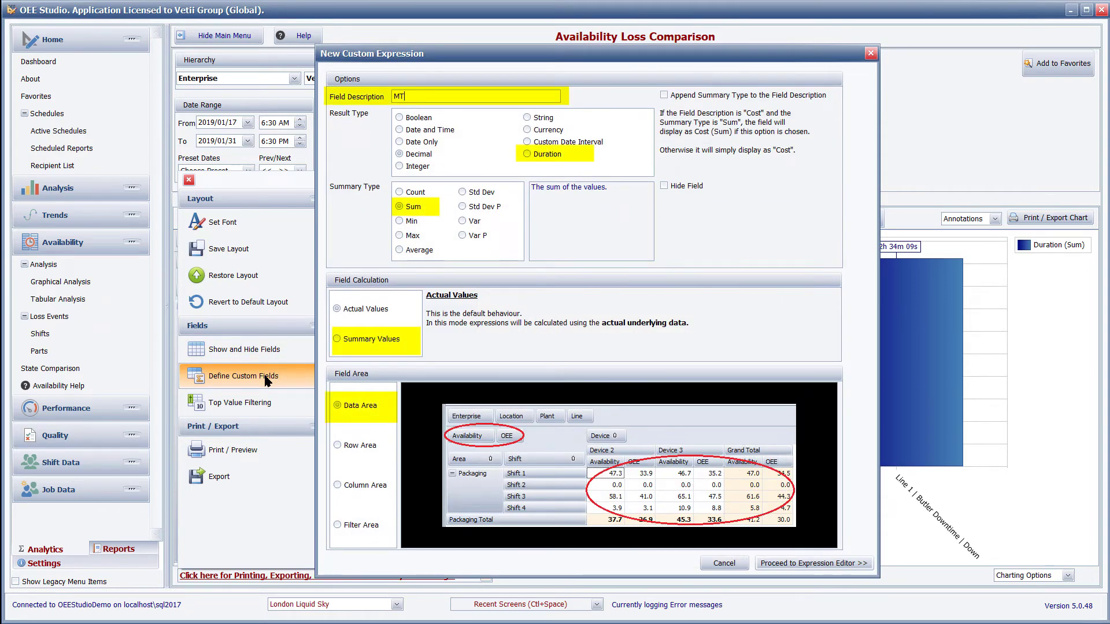
text(BF)
click(541, 160)
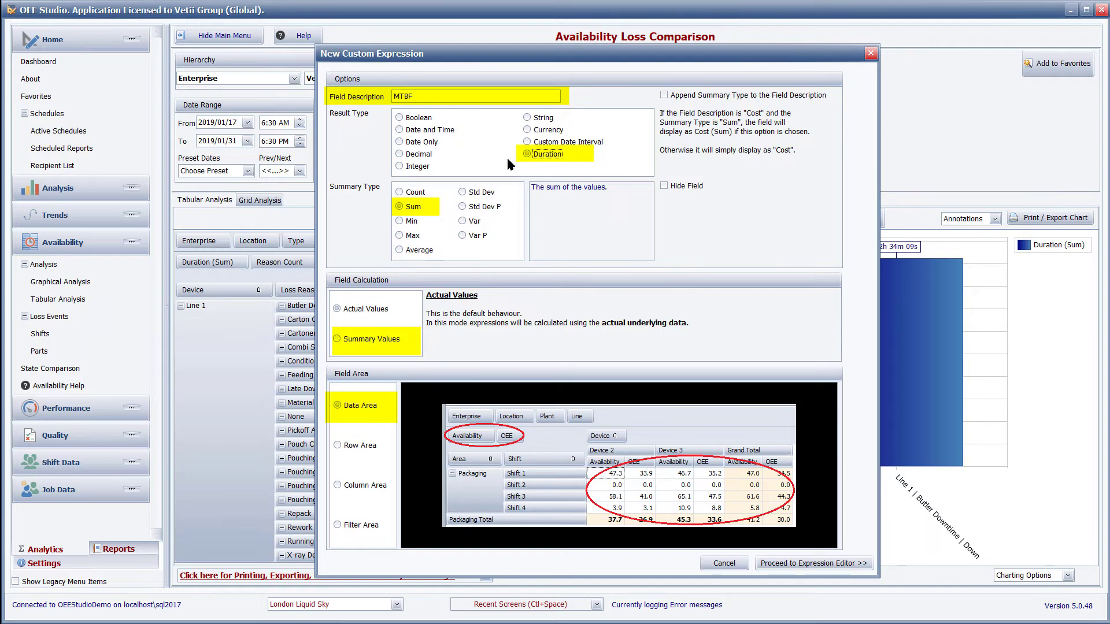
click(371, 338)
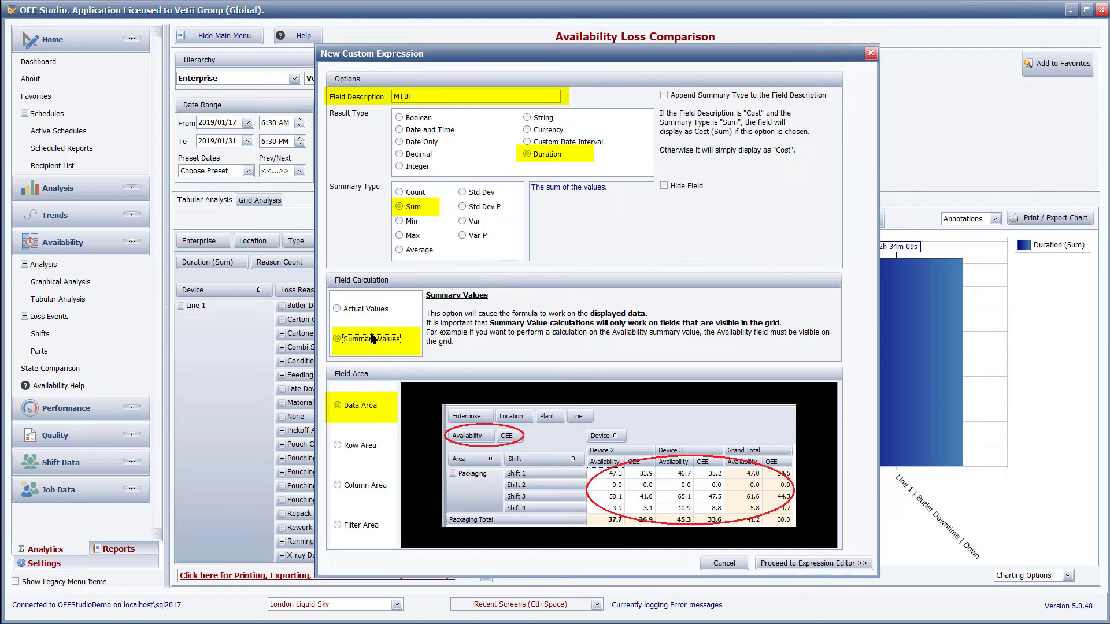
click(825, 565)
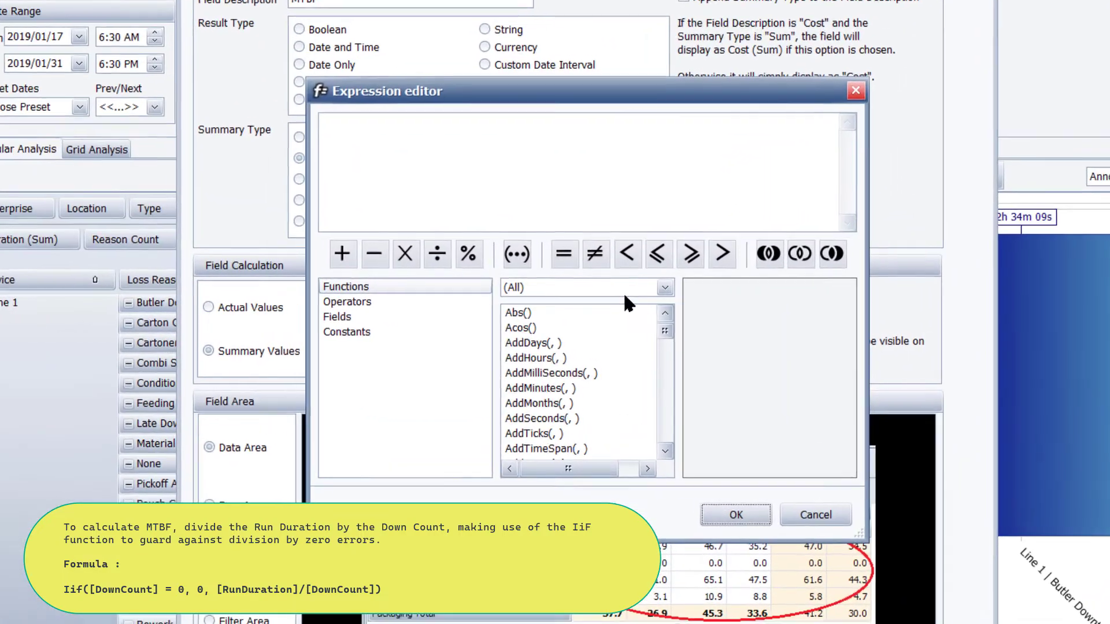
Step: Insert the logical Iif function in the MTBF expression with condition [DownCount]=0 and true part 0
click(650, 295)
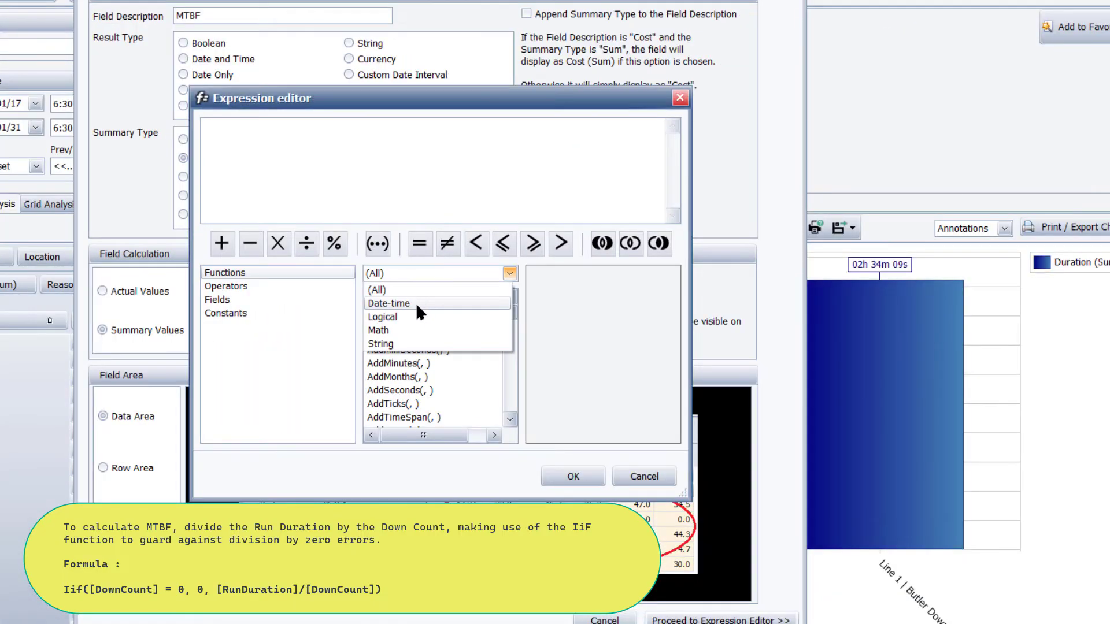
click(407, 316)
double_click(410, 296)
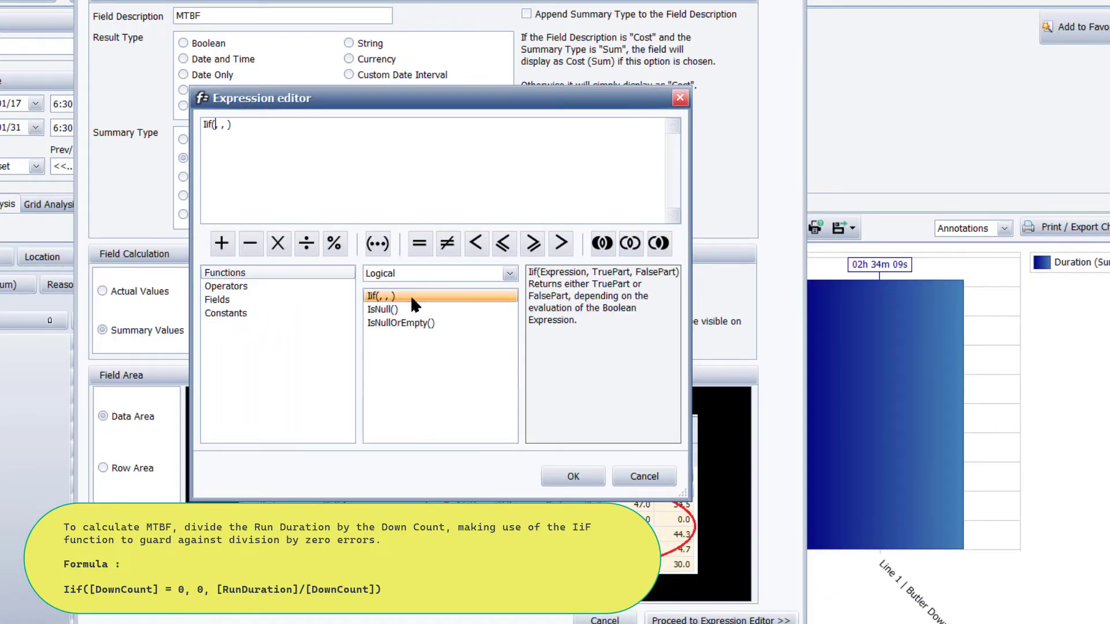
click(286, 298)
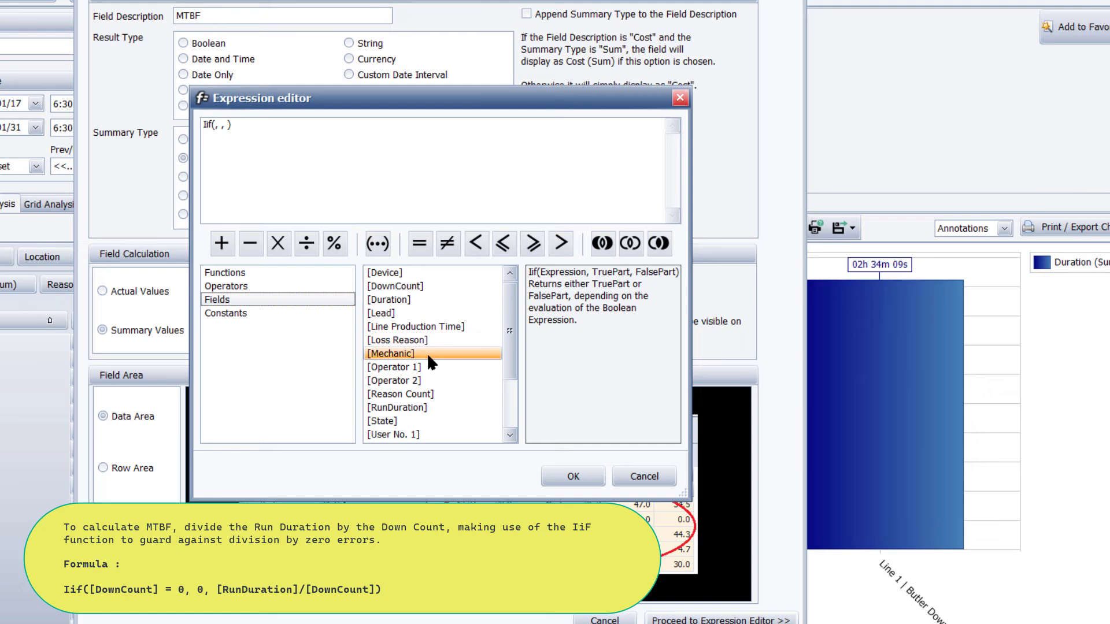
double_click(428, 286)
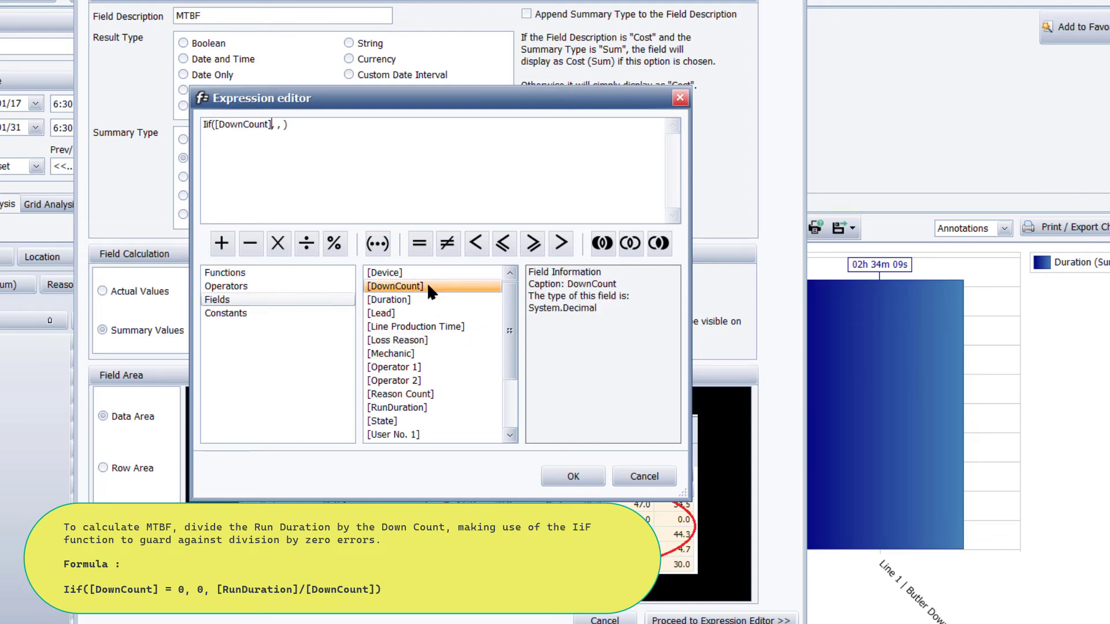
text(=0,0)
Step: Enter [RunDuration]/[DownCount] as the false part of the MTBF expression and accept it
double_click(413, 408)
text(/)
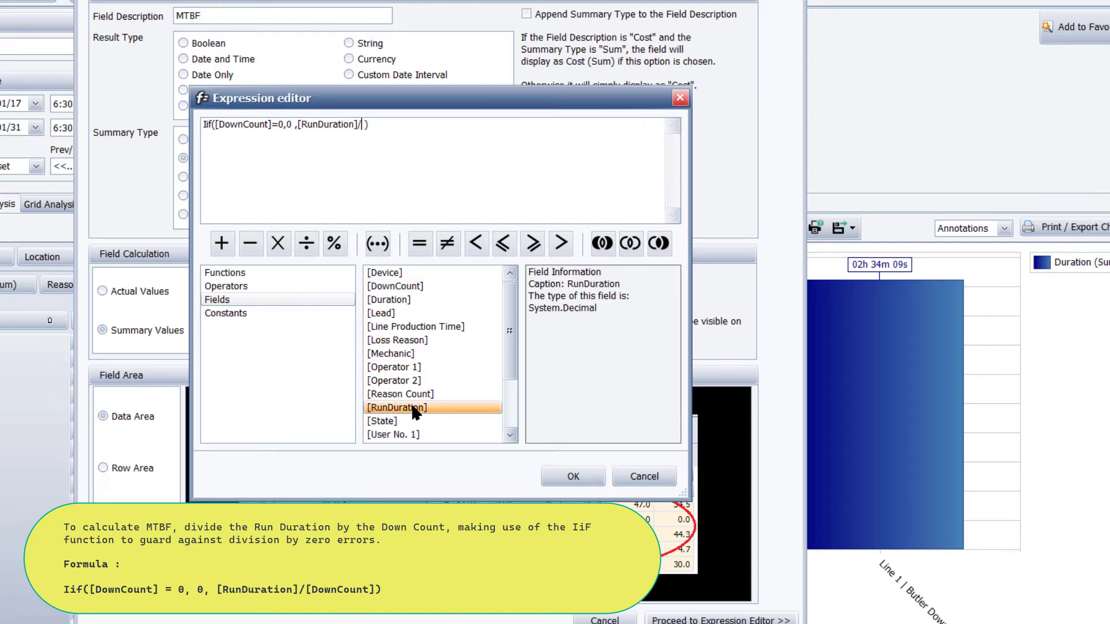
double_click(429, 286)
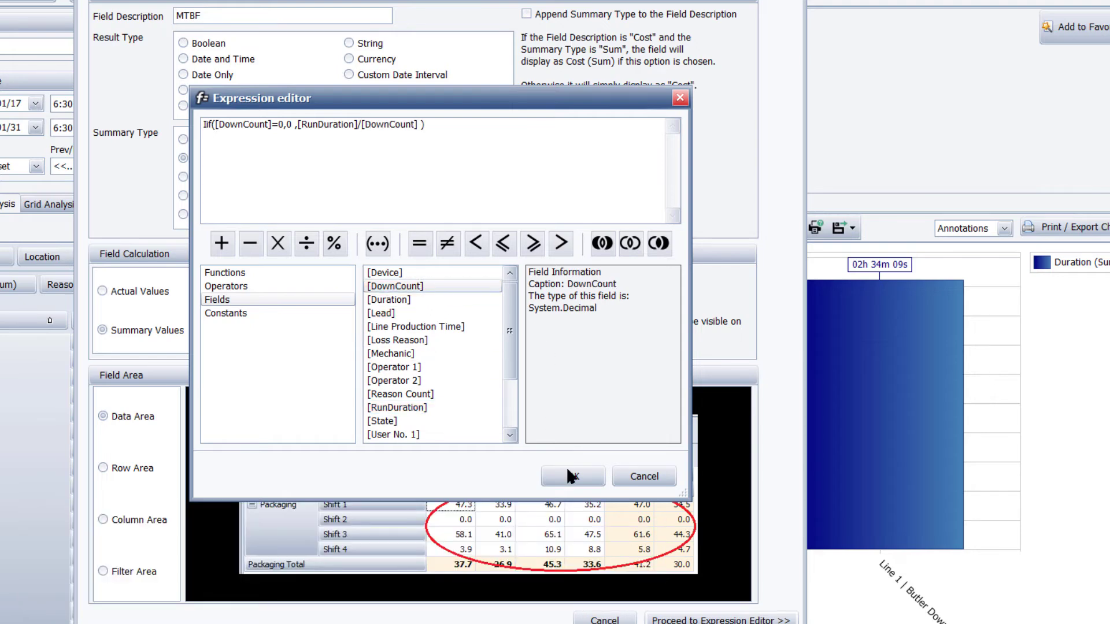
click(568, 470)
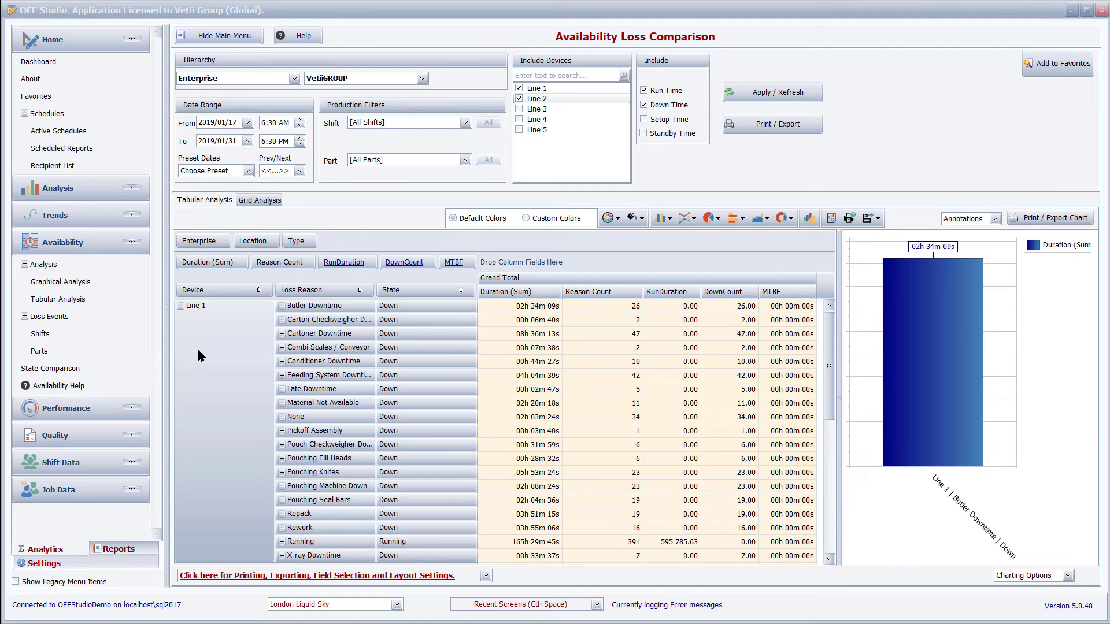
Step: Collapse all device rows and chart the MTBF values by selecting the Line 1, Line 2 and Grand Total cells
right_click(198, 349)
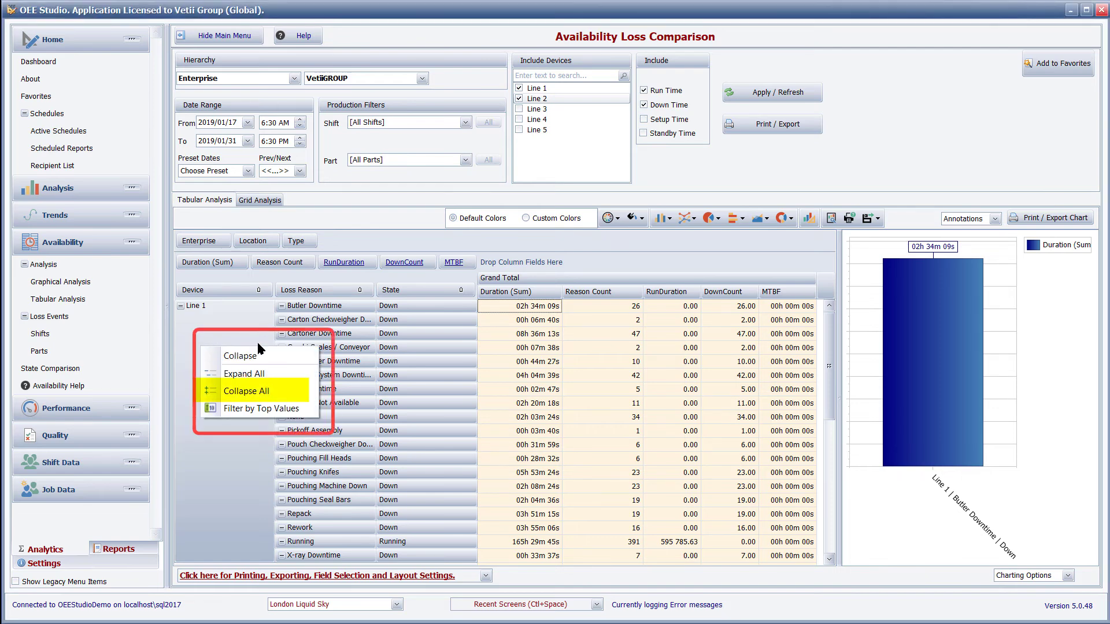
click(266, 385)
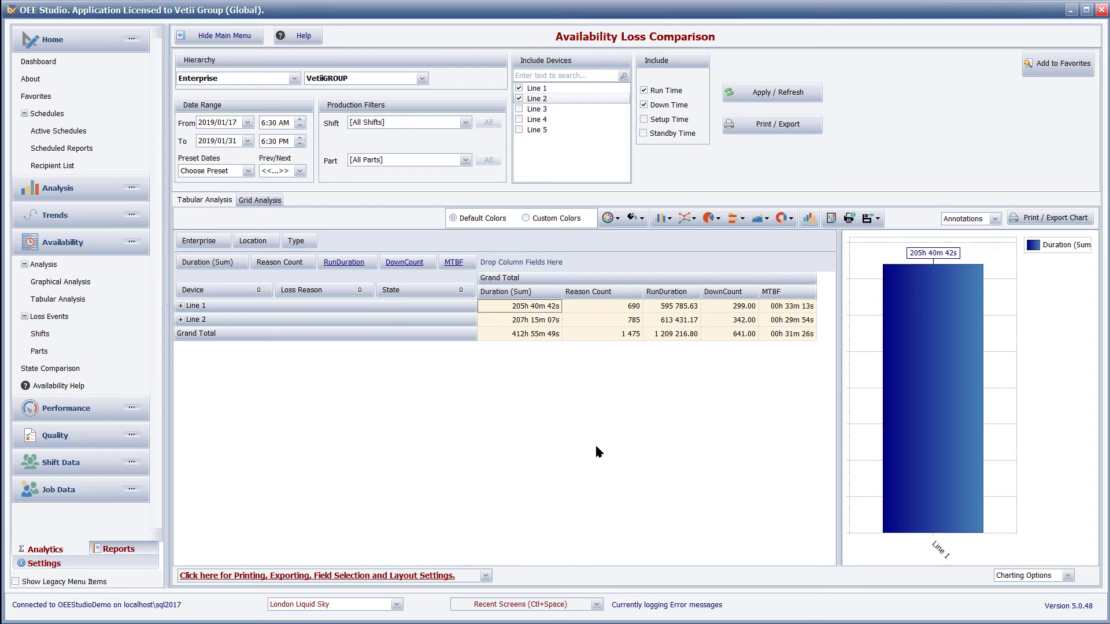
click(786, 312)
drag(787, 318, 787, 334)
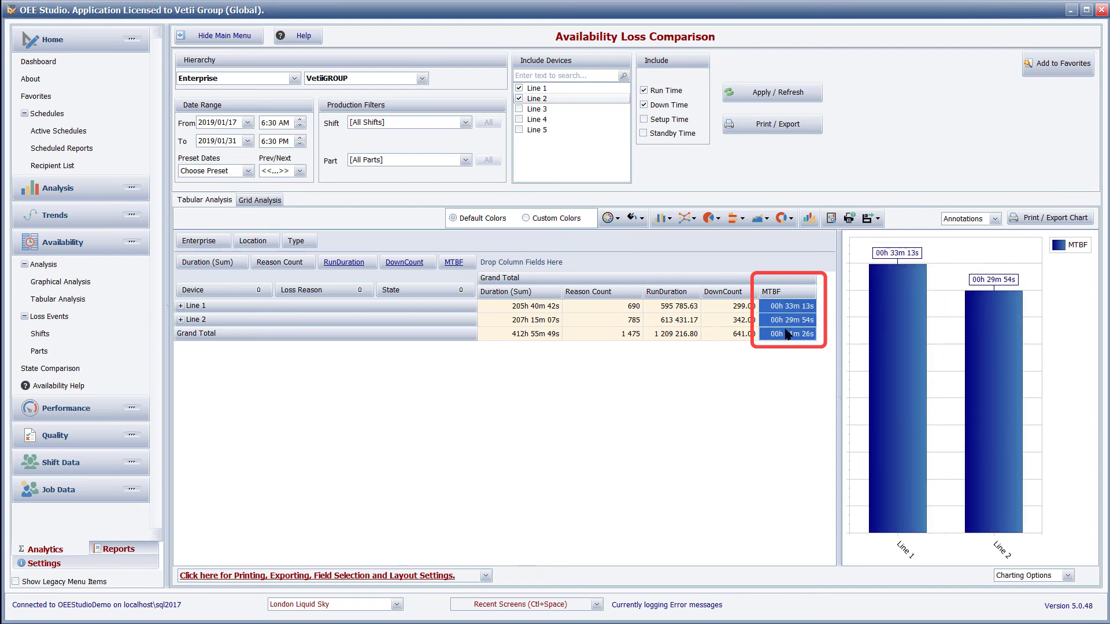